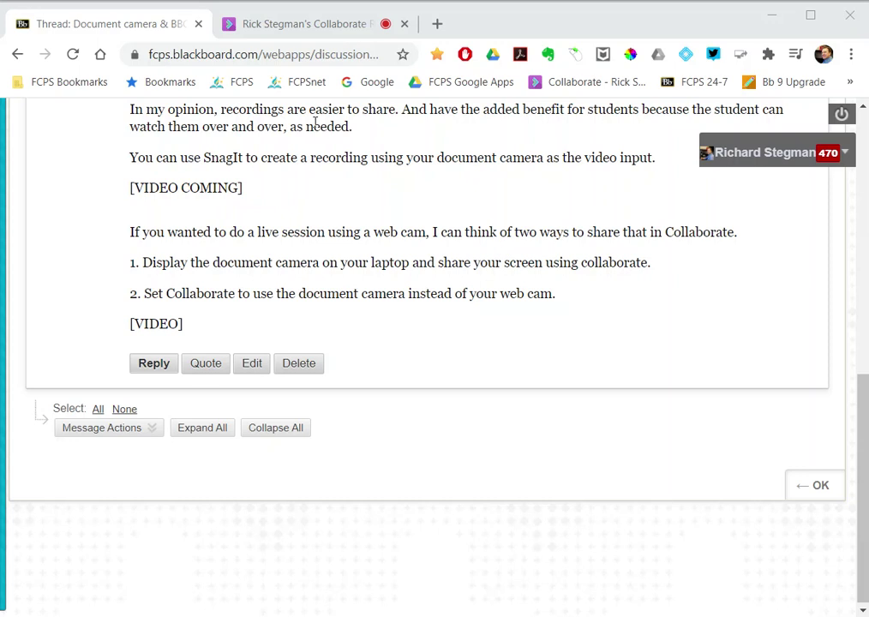
Switch from the document camera discussion thread to the 'Rick Stegman's Collaborate' session tab.
{"action": "left_click", "coordinate": [276, 24]}
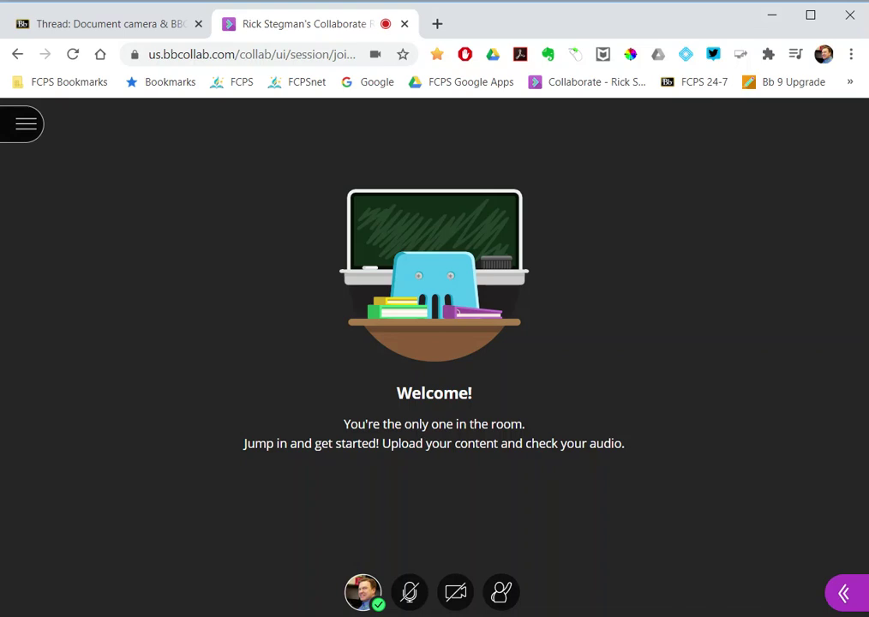
{"action": "left_click", "coordinate": [776, 18]}
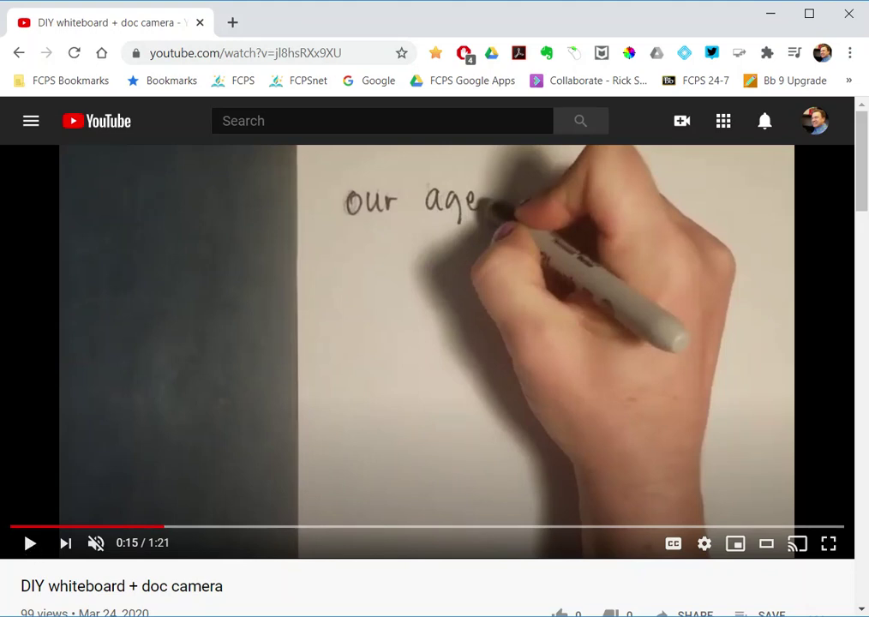
{"action": "left_click", "coordinate": [136, 602]}
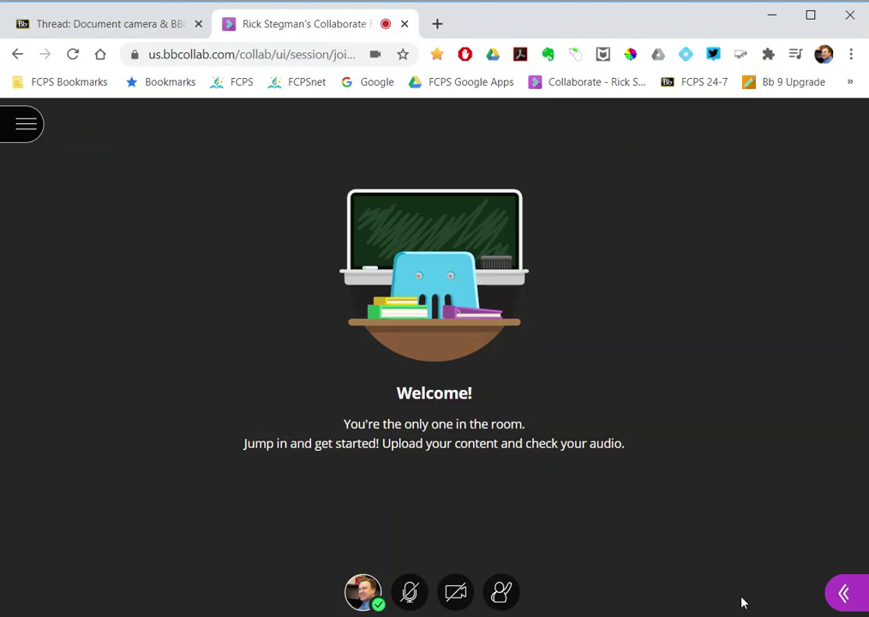
{"action": "left_click", "coordinate": [839, 601]}
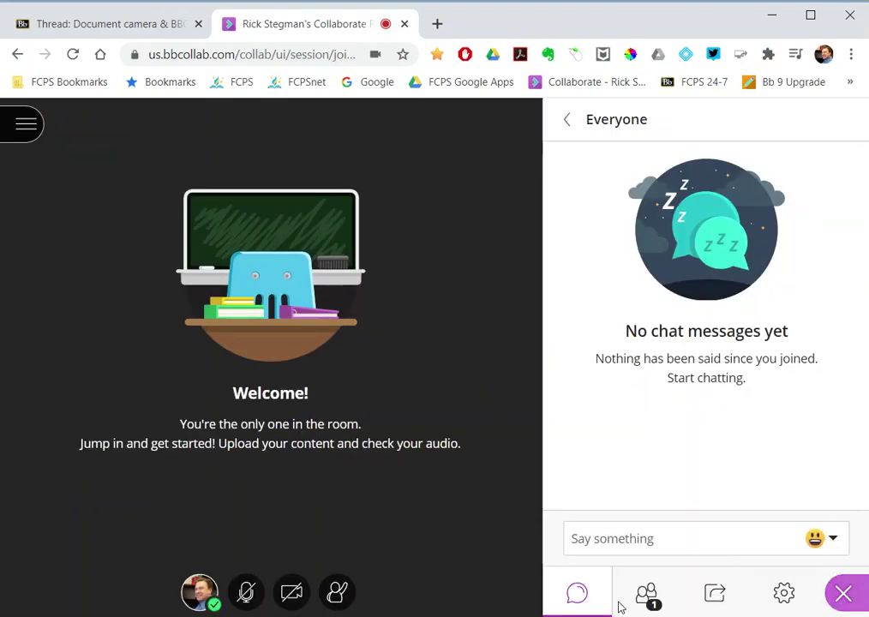
Share the 'DIY whiteboard + doc camera' application window through Share Application/Screen.
{"action": "left_click", "coordinate": [712, 595]}
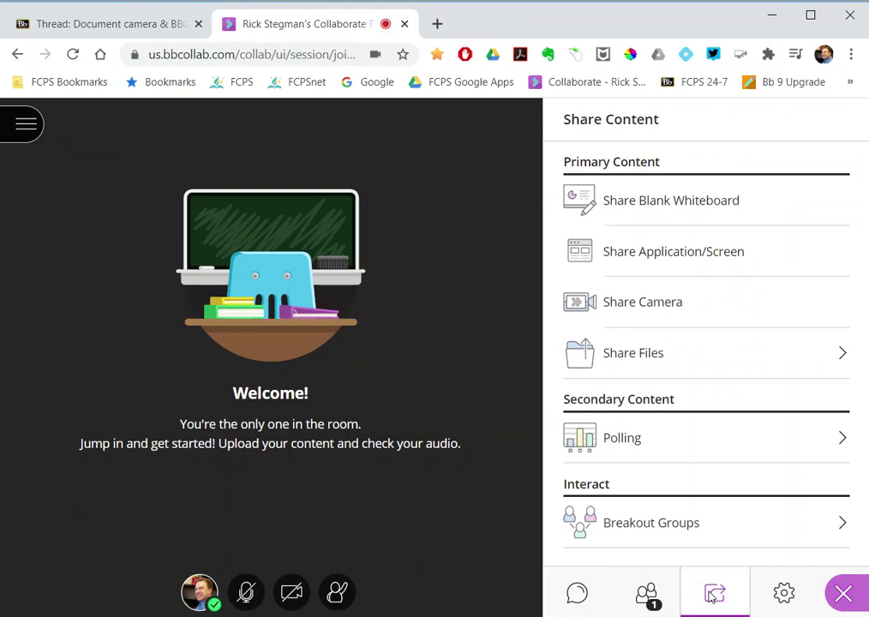
{"action": "left_click", "coordinate": [703, 252]}
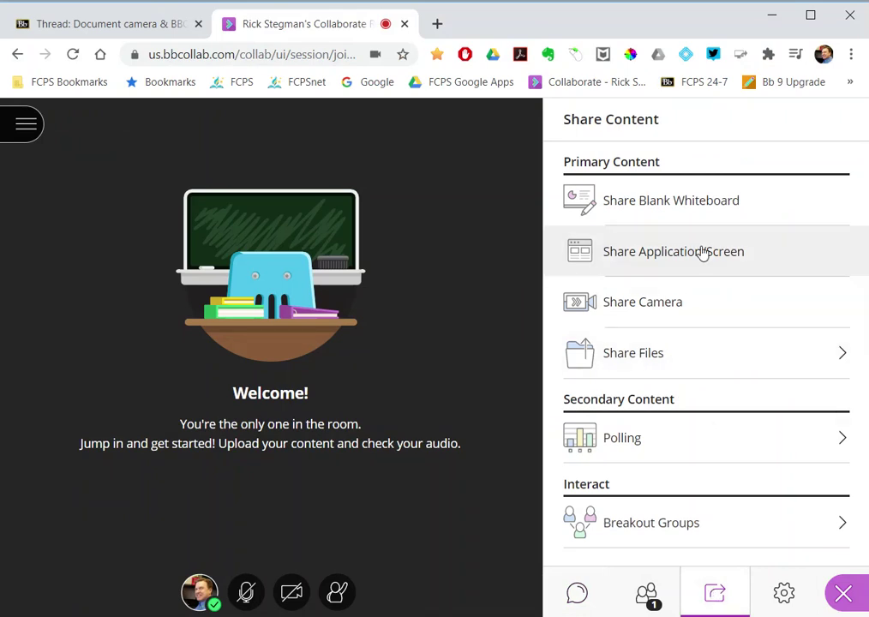
{"action": "left_click", "coordinate": [481, 151]}
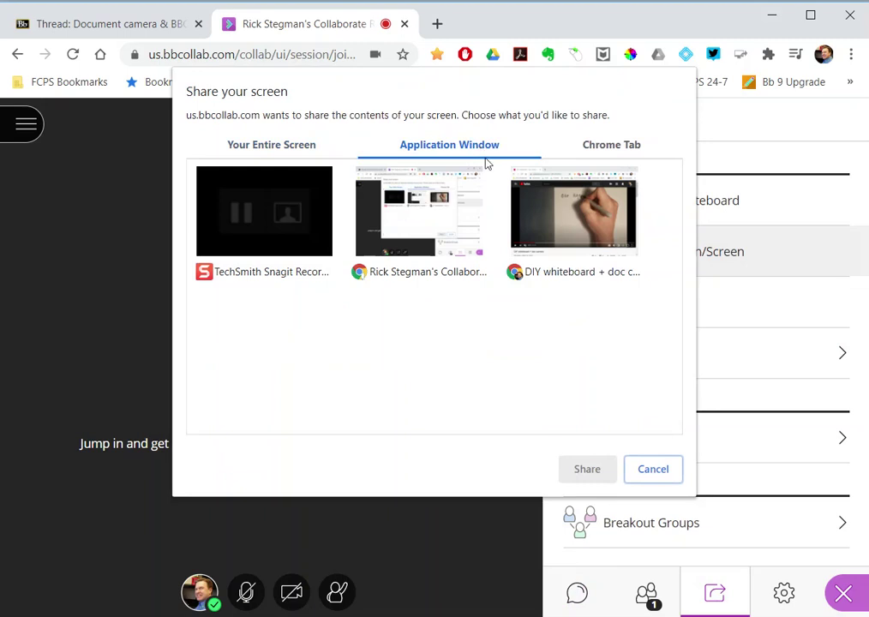
{"action": "left_click", "coordinate": [585, 229]}
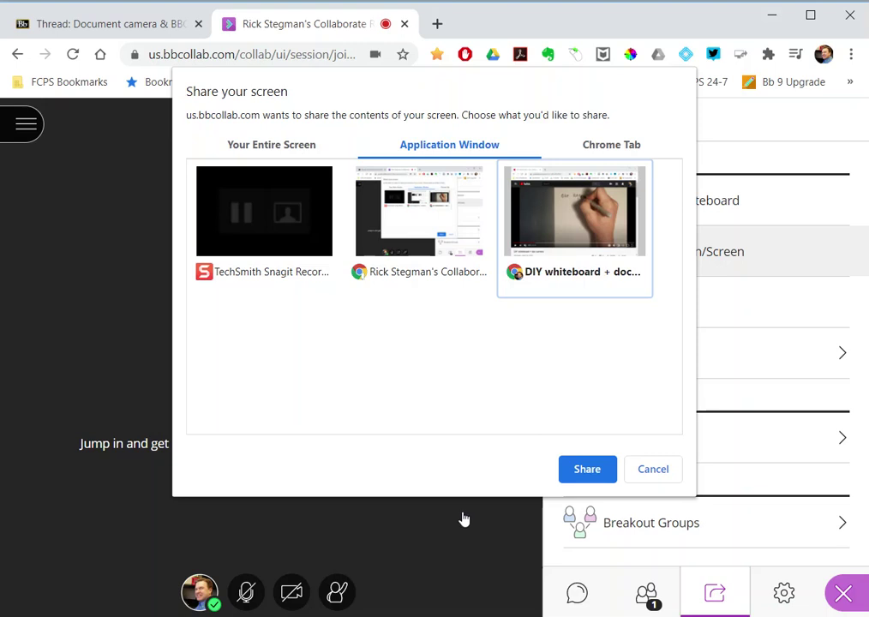
{"action": "left_click", "coordinate": [587, 468]}
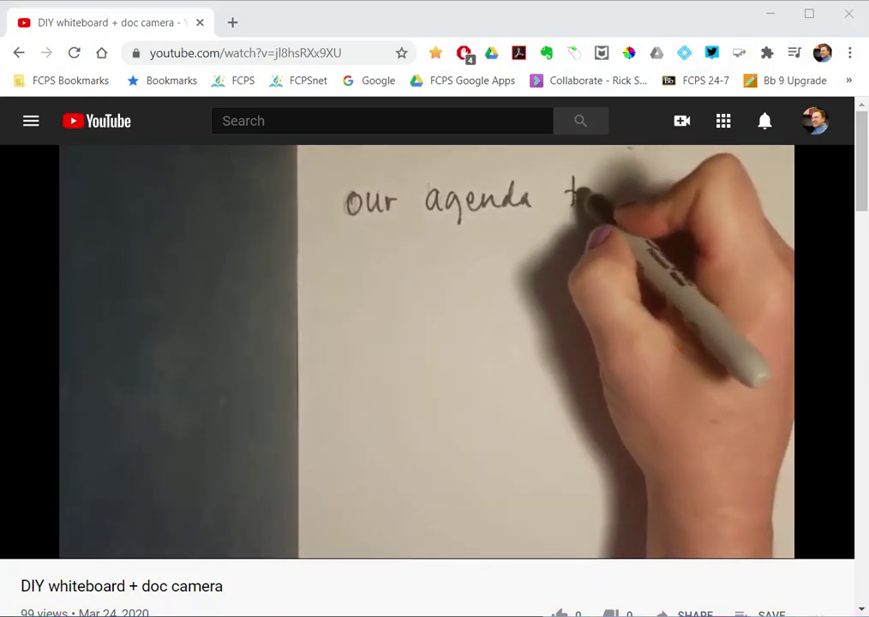
Bring the Collaborate session window back to front from the taskbar previews.
{"action": "left_click", "coordinate": [197, 616]}
{"action": "left_click", "coordinate": [55, 591]}
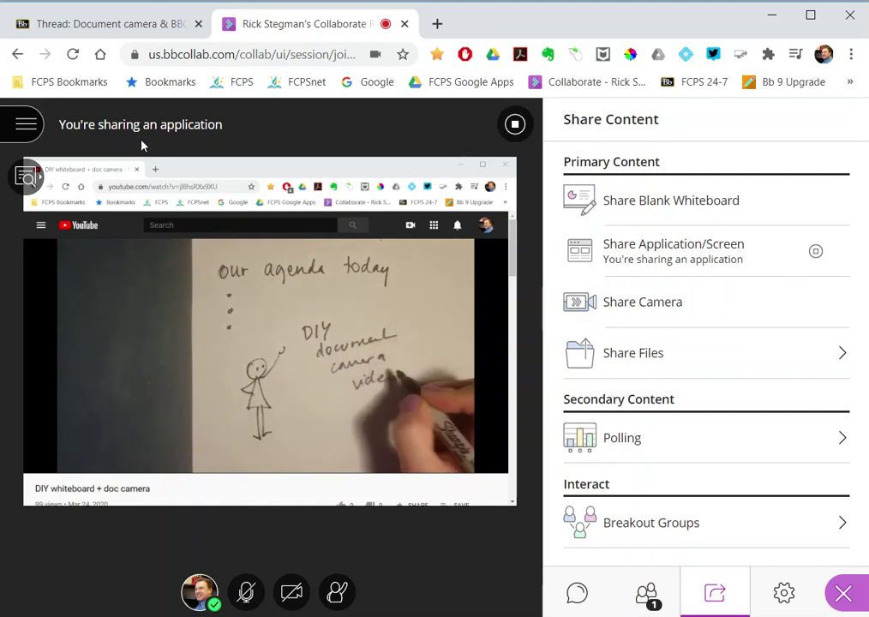
Stop sharing the doc camera application window.
{"action": "left_click", "coordinate": [515, 125]}
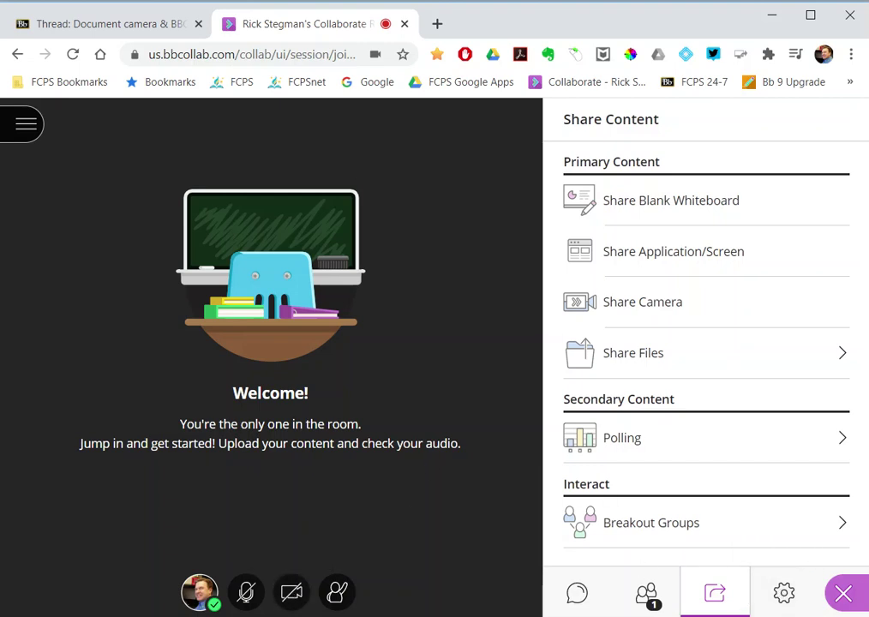
{"action": "left_click", "coordinate": [785, 592]}
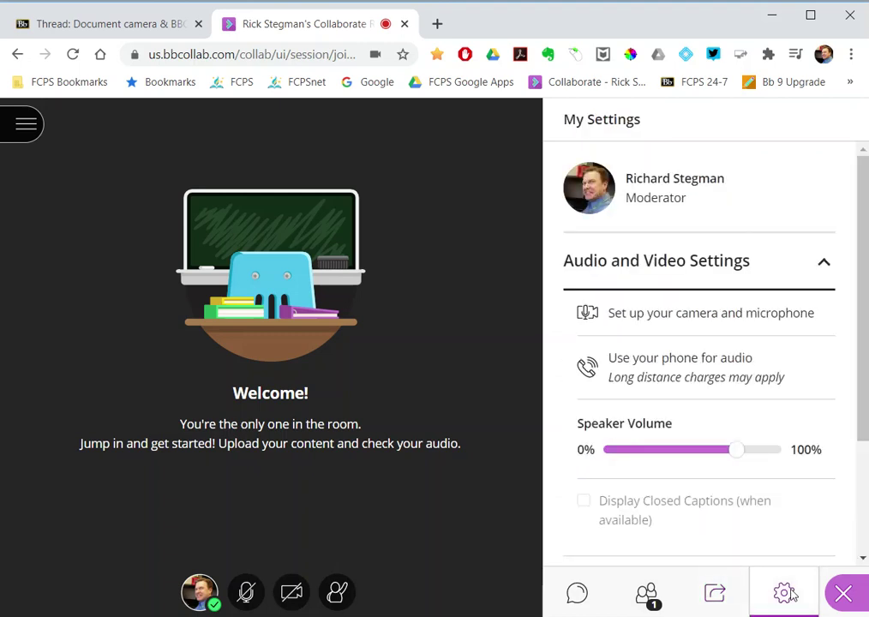
Start camera and microphone setup and confirm the headset microphone audio is working.
{"action": "left_click", "coordinate": [778, 315]}
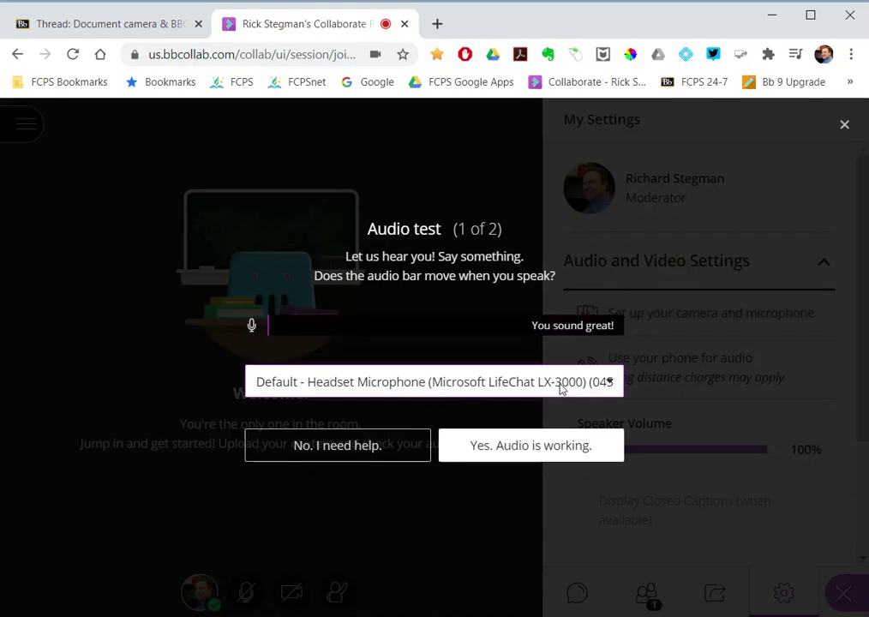
{"action": "left_click", "coordinate": [519, 448]}
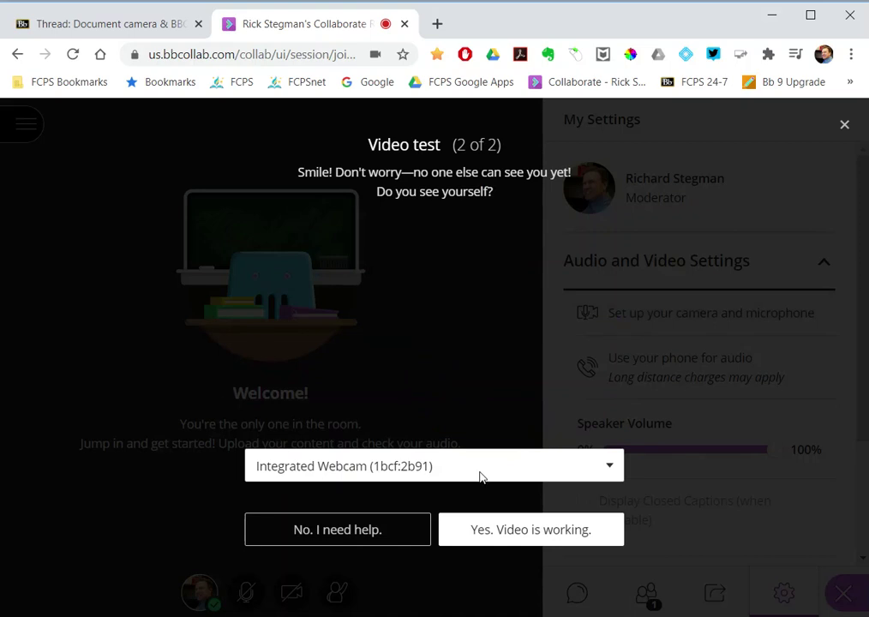
Check the camera input list, keep Integrated Webcam, and confirm the video is working.
{"action": "left_click", "coordinate": [479, 474]}
{"action": "left_click", "coordinate": [478, 470]}
{"action": "left_click", "coordinate": [478, 471]}
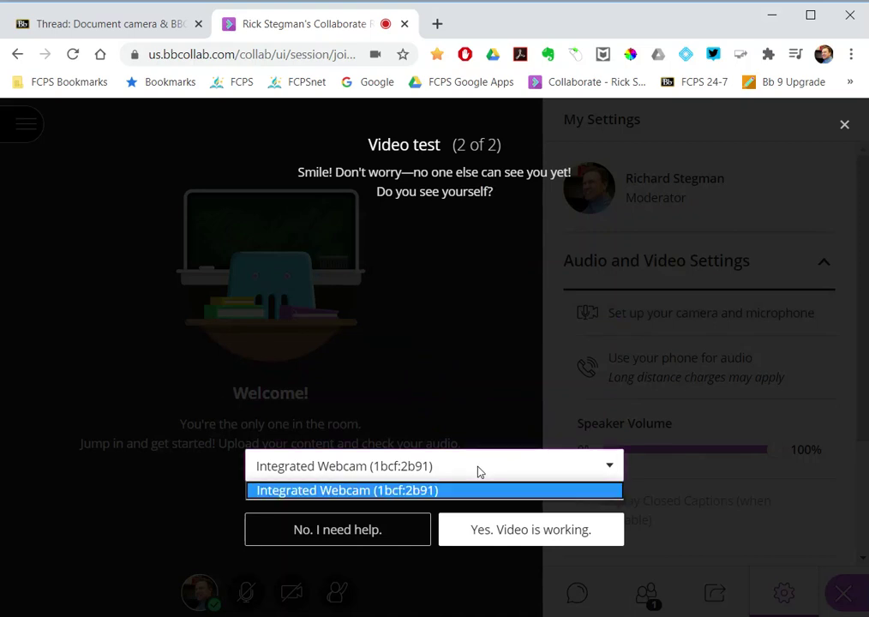
{"action": "left_click", "coordinate": [478, 471]}
{"action": "left_click", "coordinate": [478, 471]}
{"action": "left_click", "coordinate": [478, 471]}
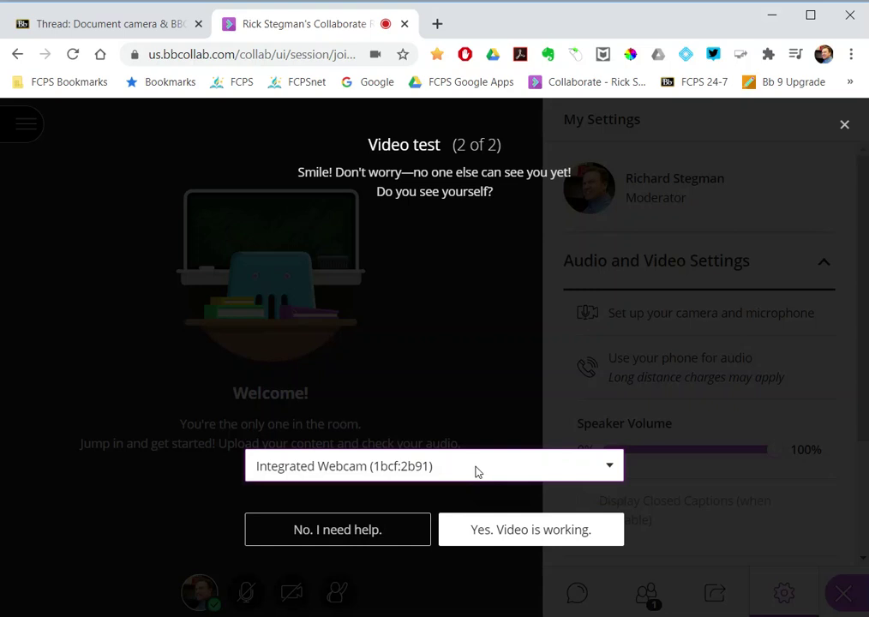
{"action": "left_click", "coordinate": [461, 465]}
{"action": "left_click", "coordinate": [463, 464]}
{"action": "left_click", "coordinate": [463, 463]}
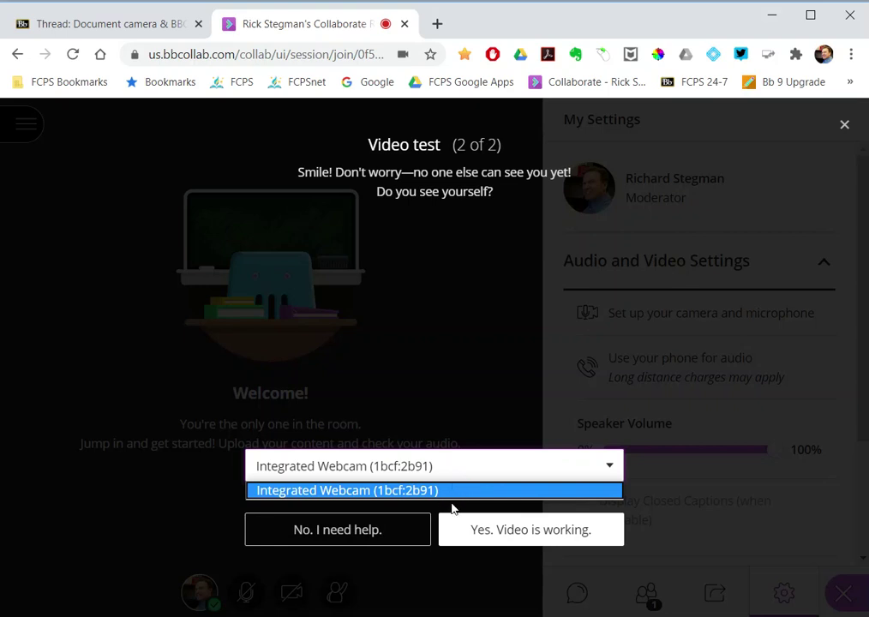
{"action": "left_click", "coordinate": [450, 467]}
{"action": "left_click", "coordinate": [450, 467]}
{"action": "left_click", "coordinate": [492, 531]}
{"action": "left_click", "coordinate": [492, 531]}
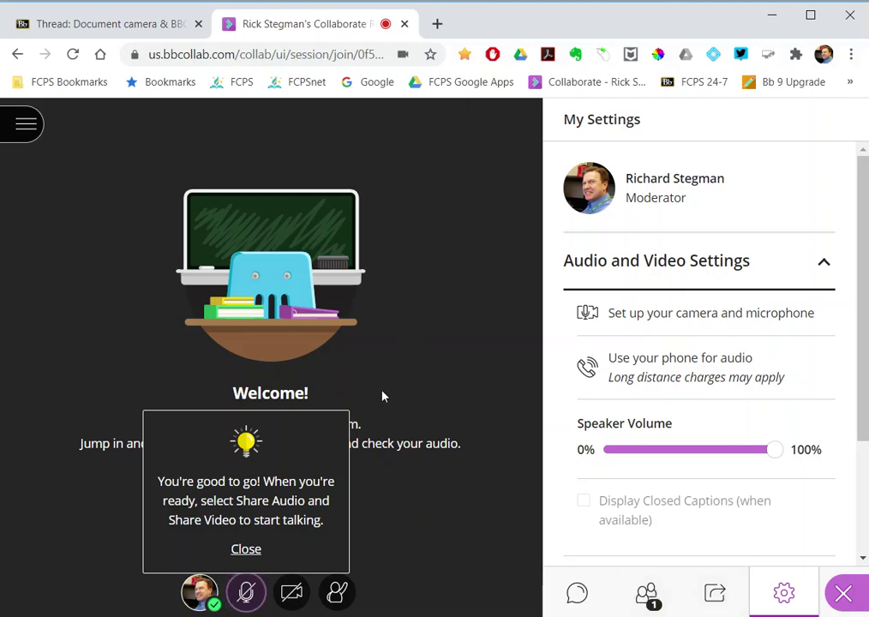
Uncheck Share audio and Share video under Session Settings participant permissions.
{"action": "left_click", "coordinate": [646, 593]}
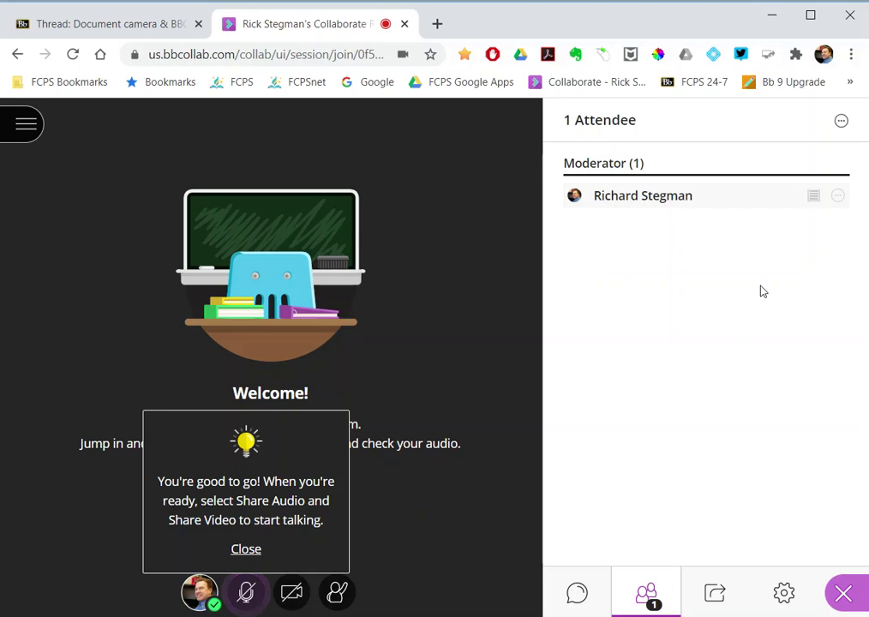
{"action": "left_click", "coordinate": [781, 591]}
{"action": "scroll", "coordinate": [617, 386], "scroll_direction": "down", "scroll_amount": 2}
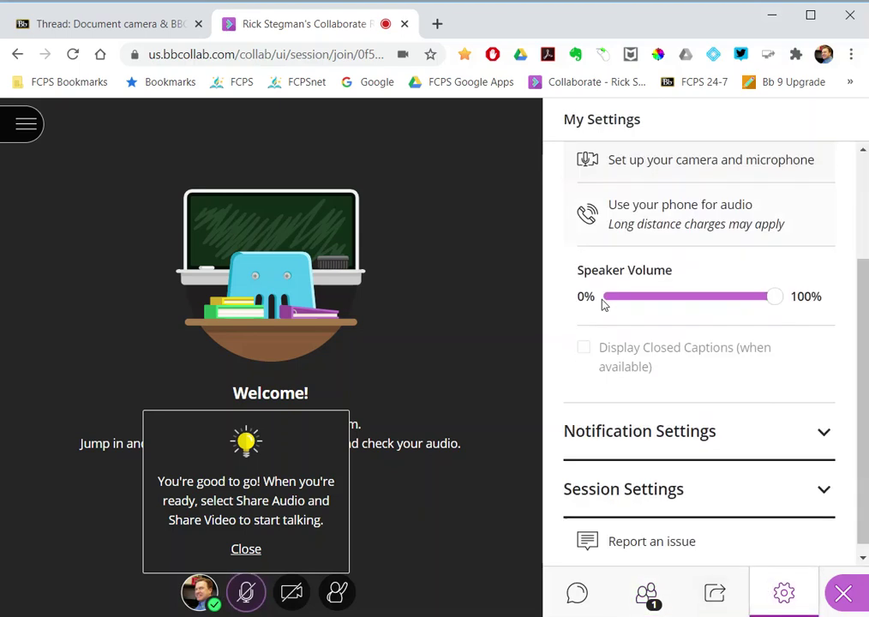
{"action": "left_click", "coordinate": [599, 478]}
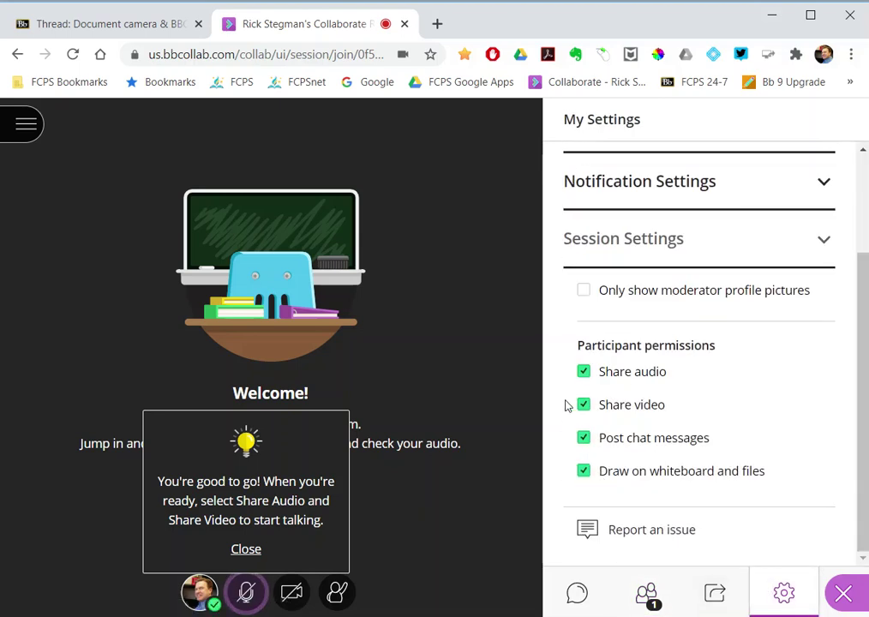
{"action": "left_click", "coordinate": [583, 372]}
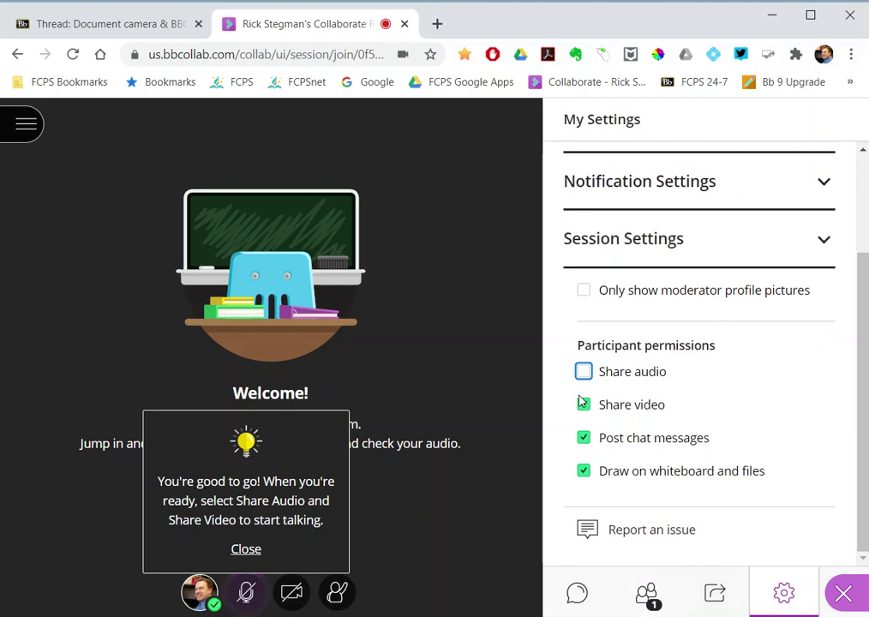
{"action": "left_click", "coordinate": [583, 404]}
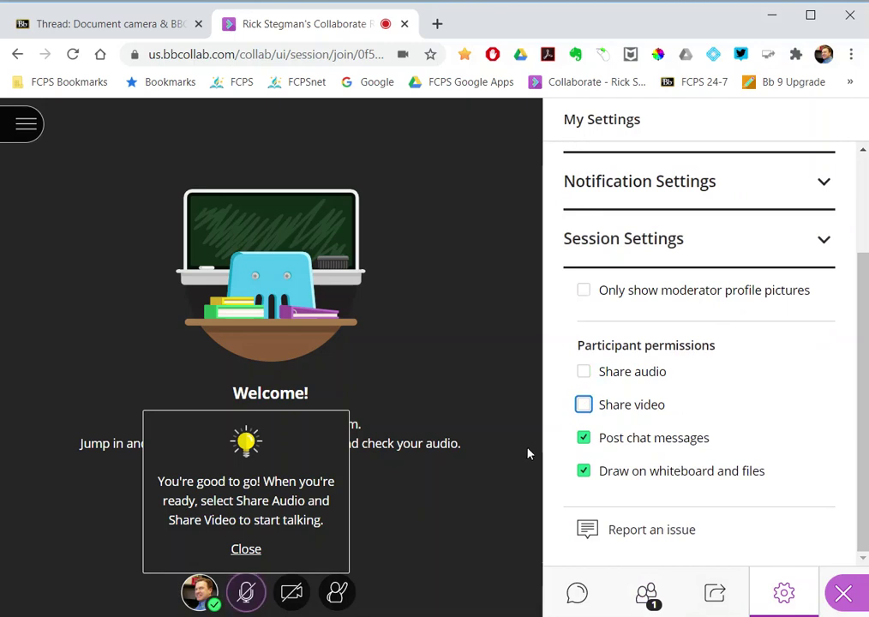
{"action": "left_click", "coordinate": [584, 374]}
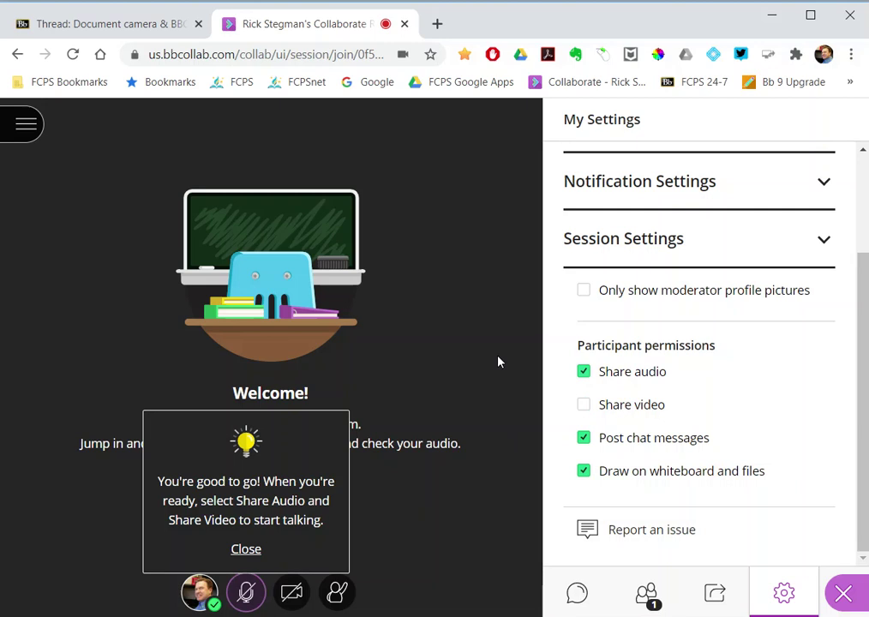
{"action": "left_click", "coordinate": [584, 374]}
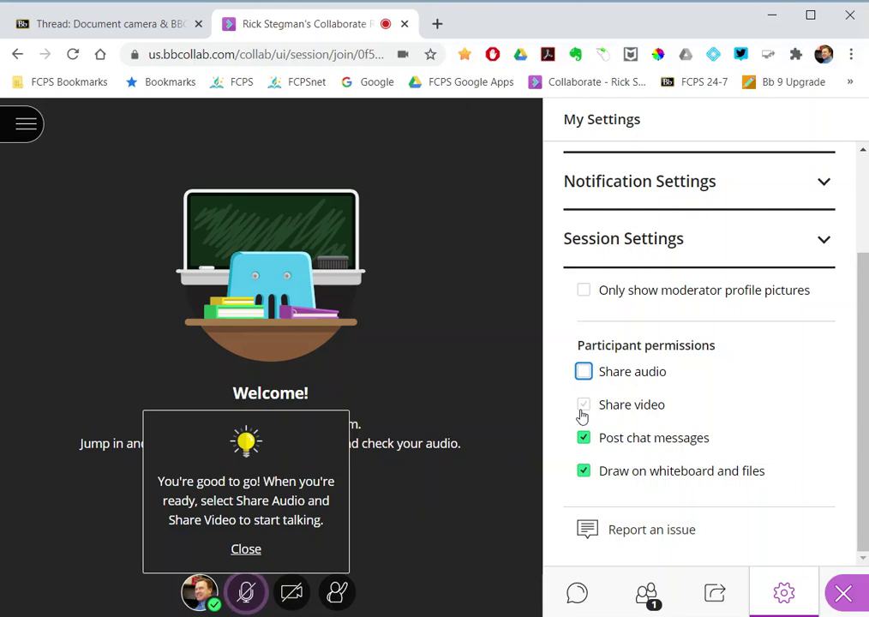
{"action": "left_click", "coordinate": [410, 363]}
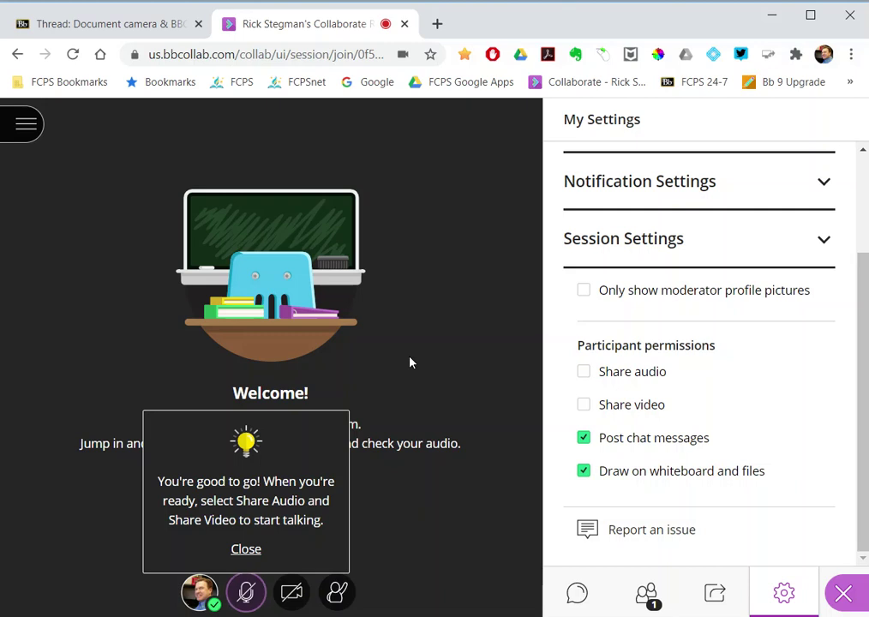